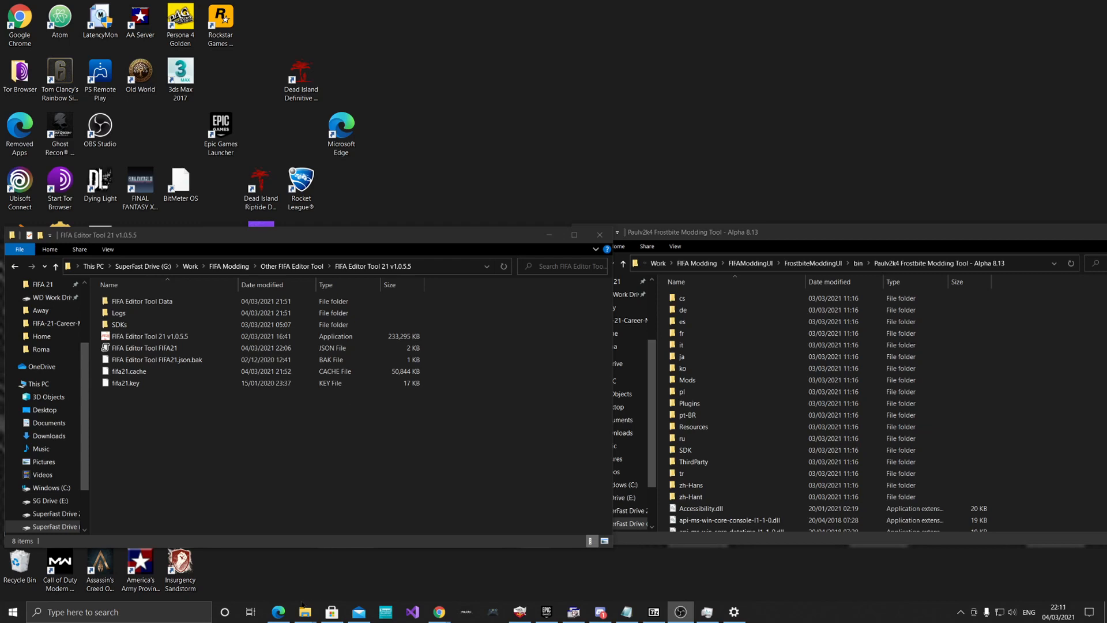
- Open a new Microsoft Edge window and go to paulv2k4.com
{"action": "right_click", "coordinate": [278, 611]}
{"action": "left_click", "coordinate": [294, 549]}
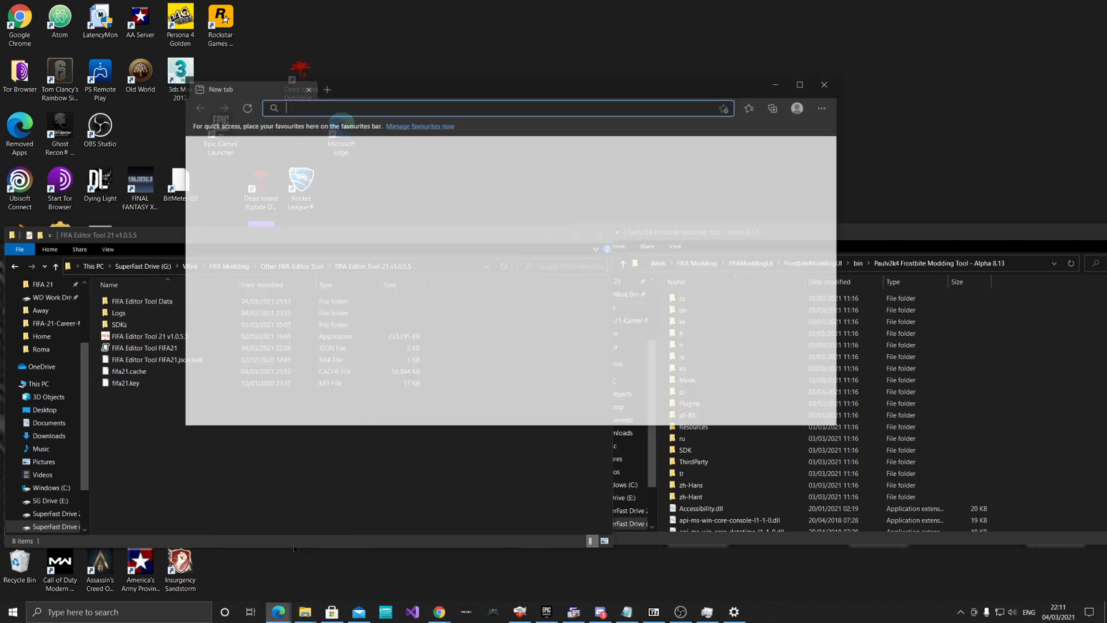
{"action": "type", "text": "pAU"}
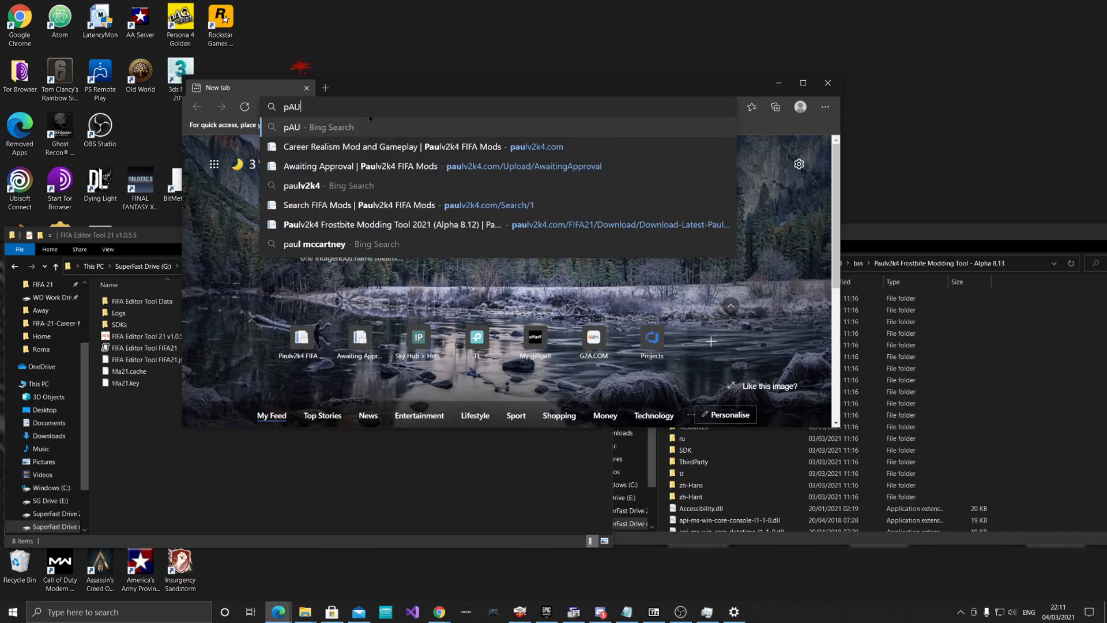
{"action": "key", "text": "BackSpace"}
{"action": "key", "text": "BackSpace"}
{"action": "key", "text": "BackSpace"}
{"action": "type", "text": "paulv"}
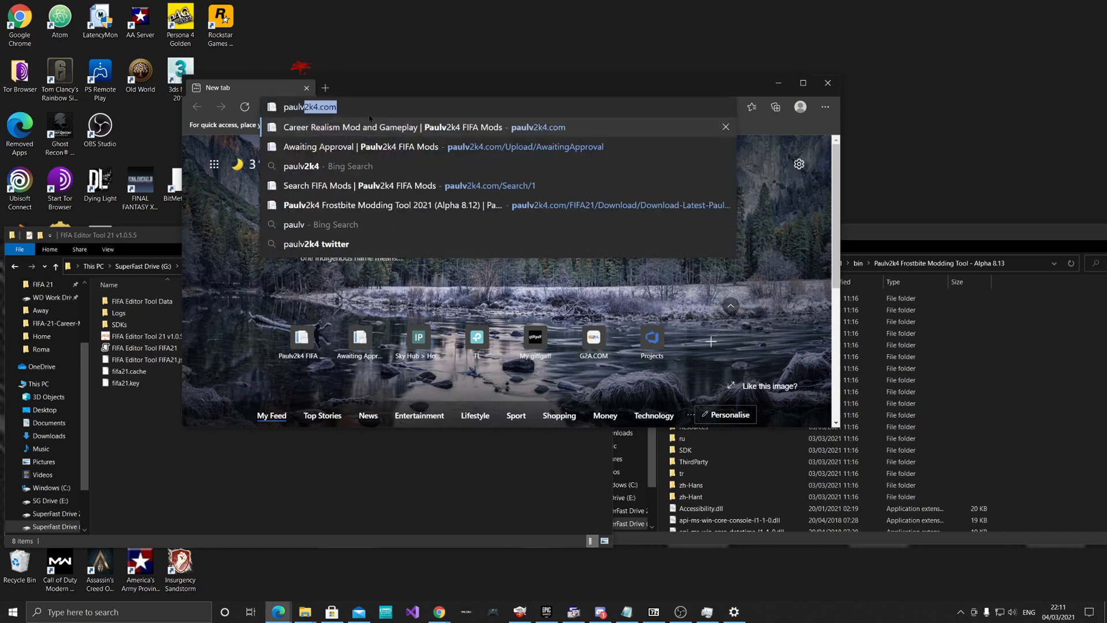
{"action": "key", "text": "Return"}
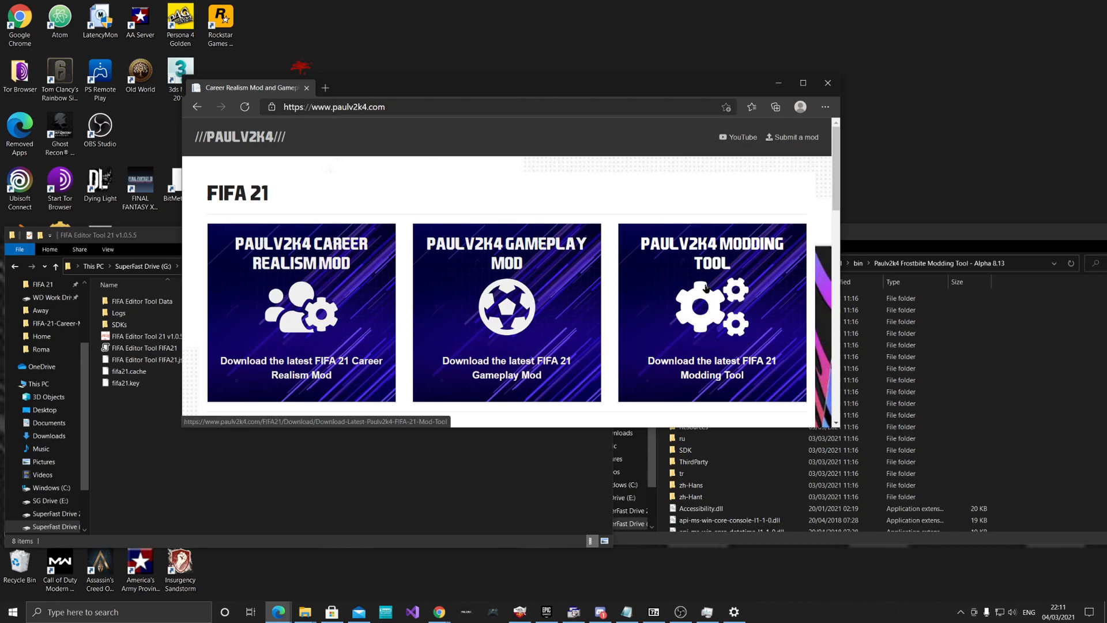
- Start downloading the Paulv2k4 Frostbite Modding Tool 2021 (Alpha 8.13) zip from its MediaFire page and cancel the download
{"action": "left_click", "coordinate": [707, 306]}
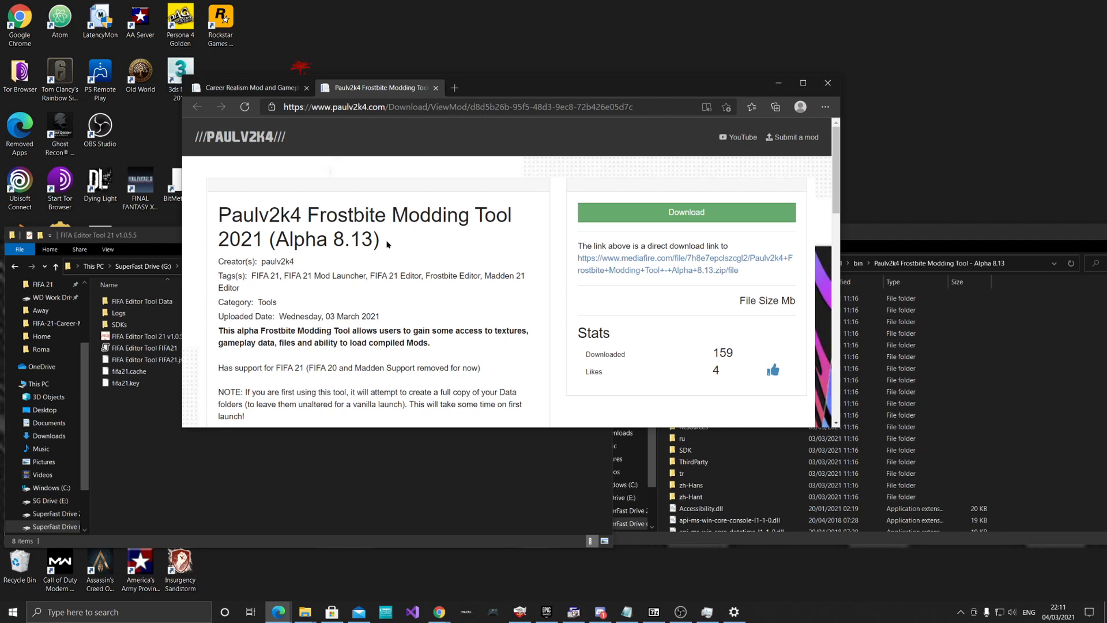
{"action": "left_click", "coordinate": [662, 214]}
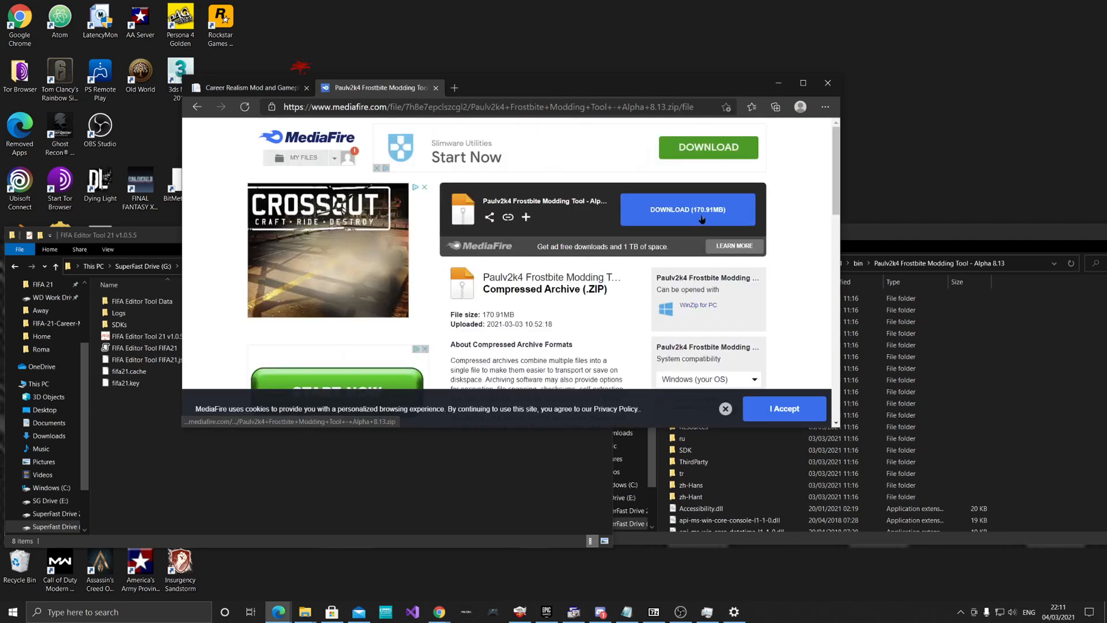
{"action": "left_click", "coordinate": [702, 219]}
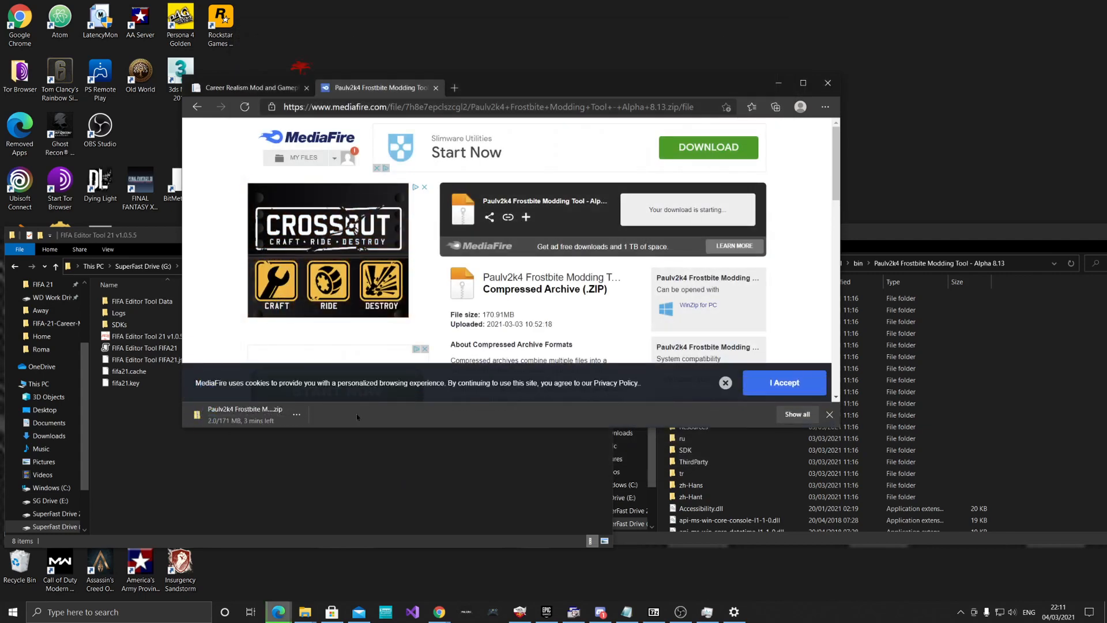
{"action": "left_click", "coordinate": [297, 414]}
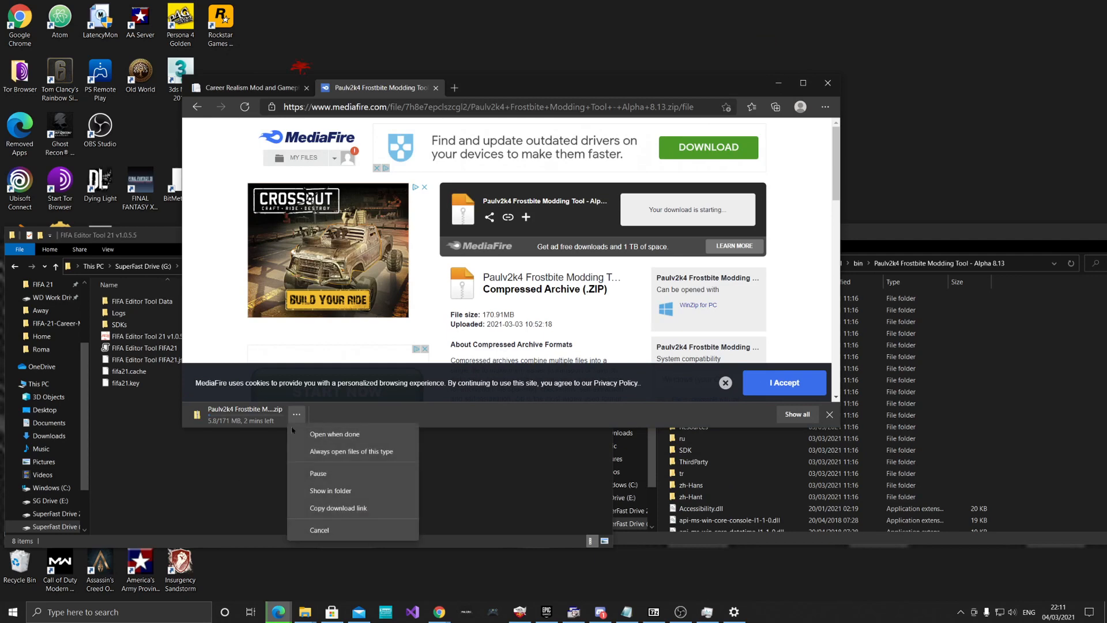
{"action": "left_click", "coordinate": [326, 530]}
- Launch FrostbiteModdingUI from the Paulv2k4 Frostbite Modding Tool - Alpha 8.13 folder and move its launcher window clear of the file list
{"action": "left_click", "coordinate": [721, 473]}
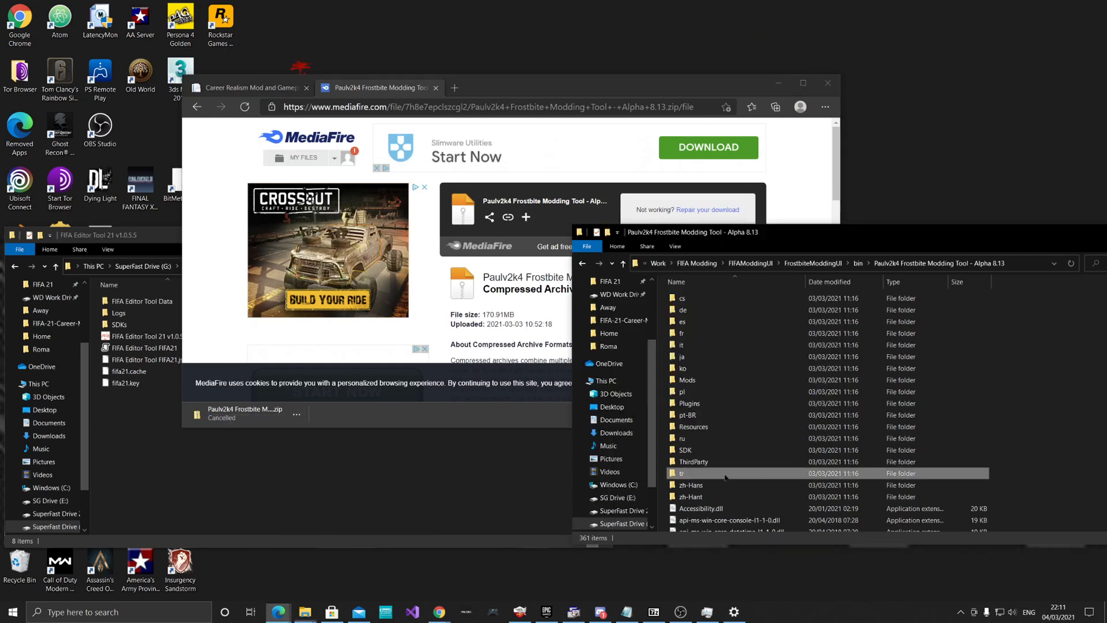
{"action": "left_click_drag", "start_coordinate": [879, 233], "coordinate": [680, 187]}
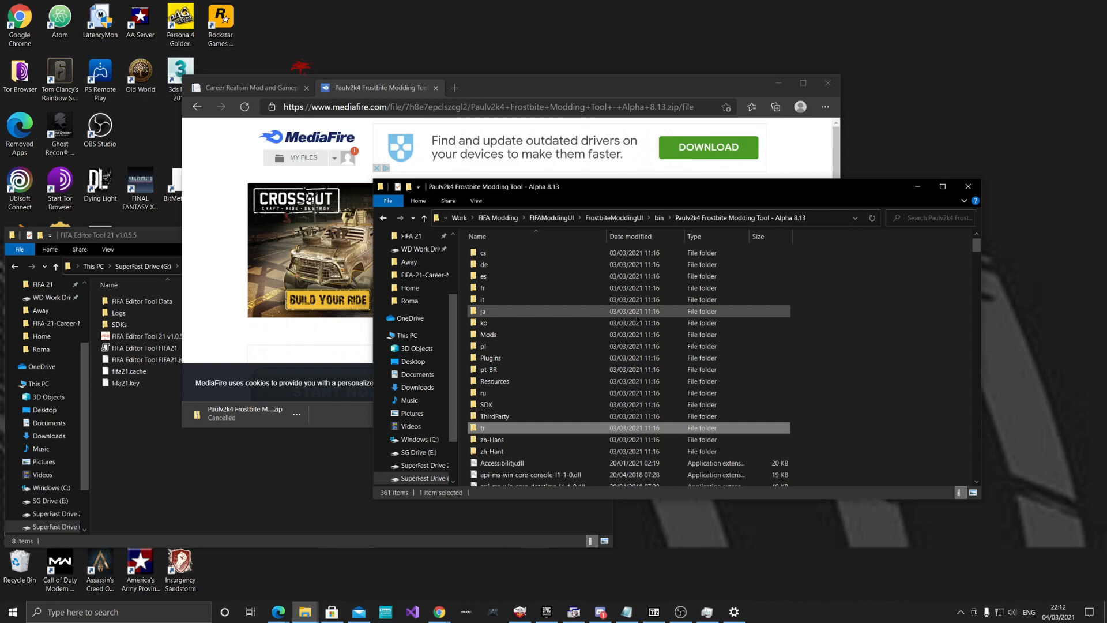
{"action": "scroll", "coordinate": [637, 319], "scroll_direction": "down", "scroll_amount": 20}
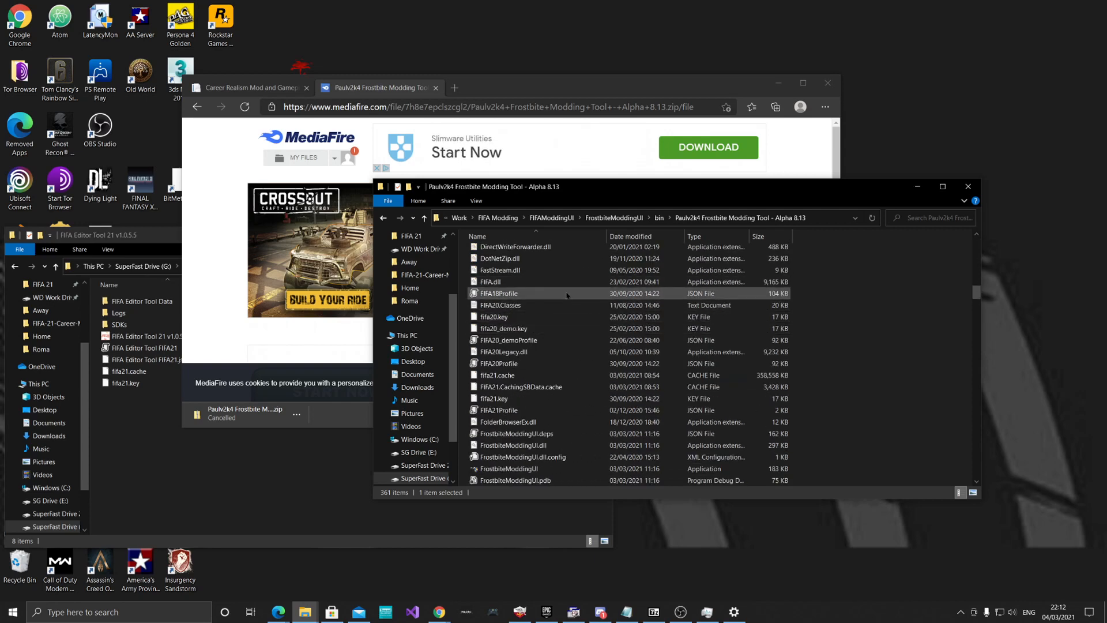
{"action": "scroll", "coordinate": [561, 330], "scroll_direction": "down", "scroll_amount": 1}
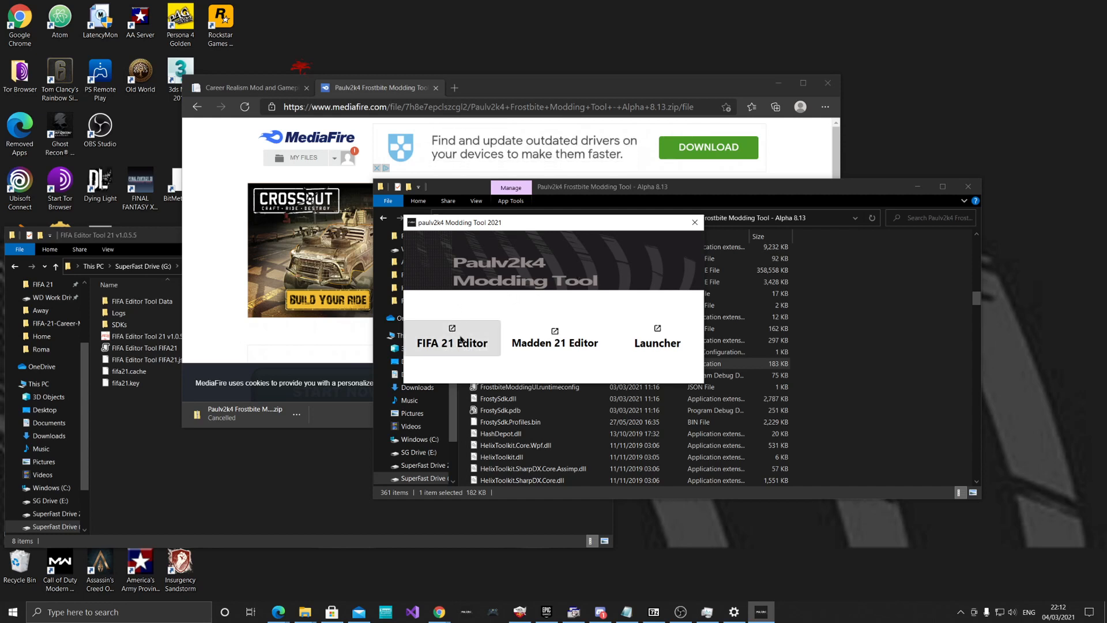
{"action": "left_click_drag", "start_coordinate": [635, 224], "coordinate": [904, 431]}
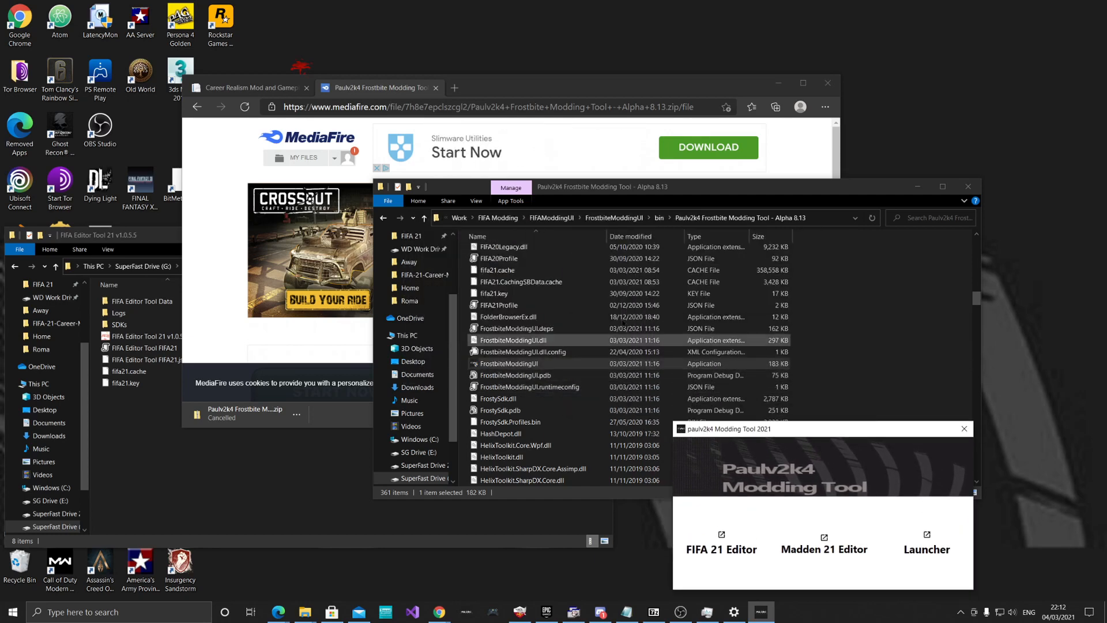
- Search the web for "fifa editor tool" in a new Edge tab and open the fifaeditortool.com website
{"action": "left_click", "coordinate": [452, 104]}
{"action": "key", "text": "ctrl+t"}
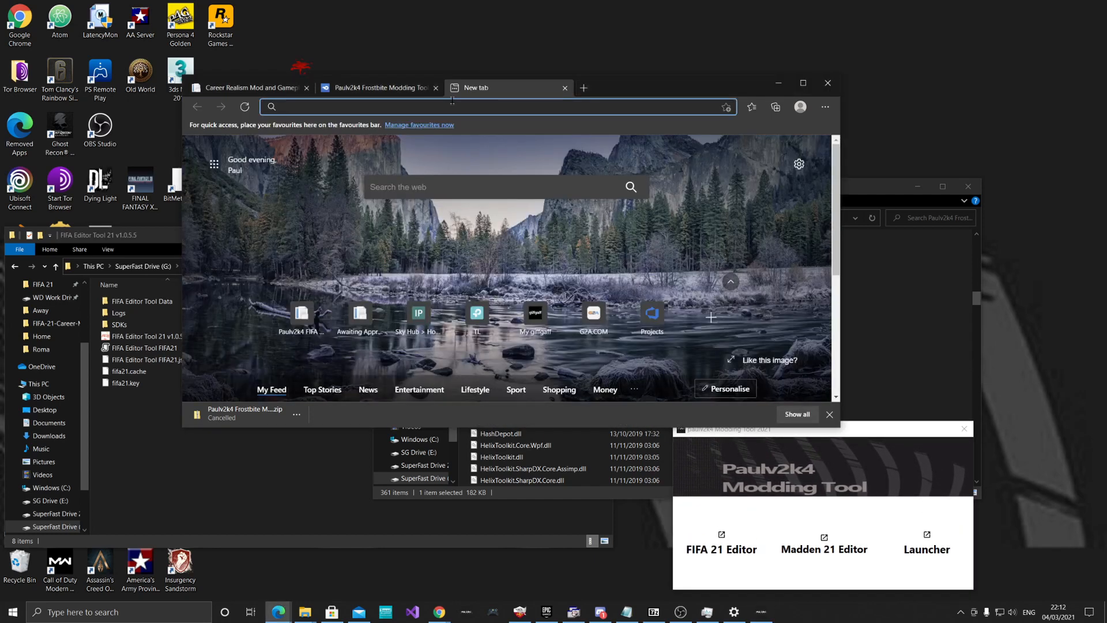
{"action": "type", "text": "fifa editor tool"}
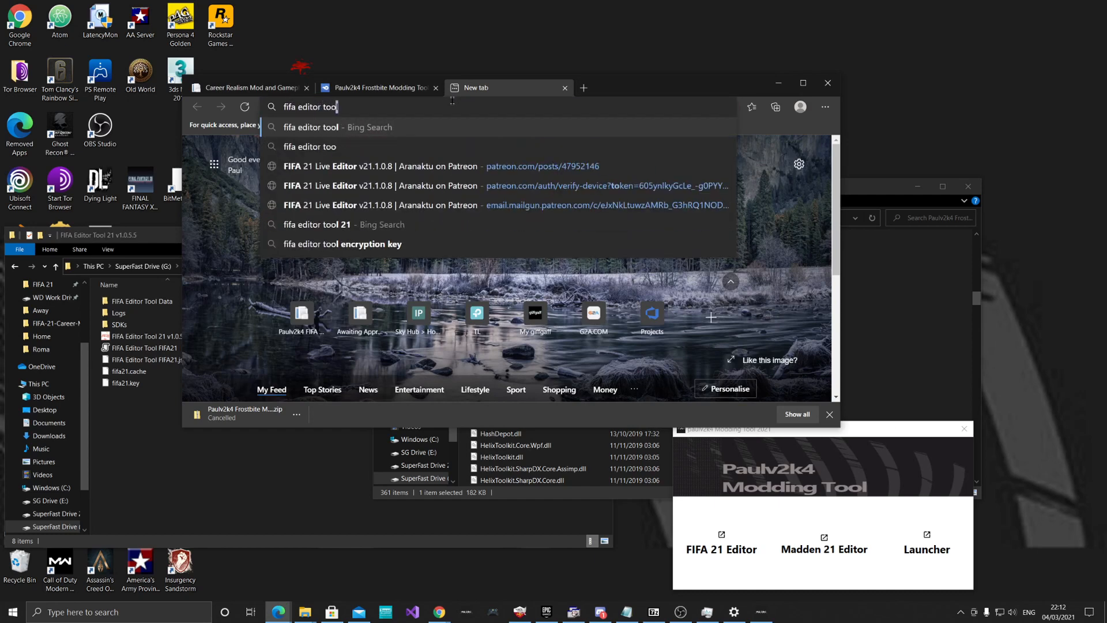
{"action": "key", "text": "Return"}
{"action": "scroll", "coordinate": [403, 231], "scroll_direction": "down", "scroll_amount": 3}
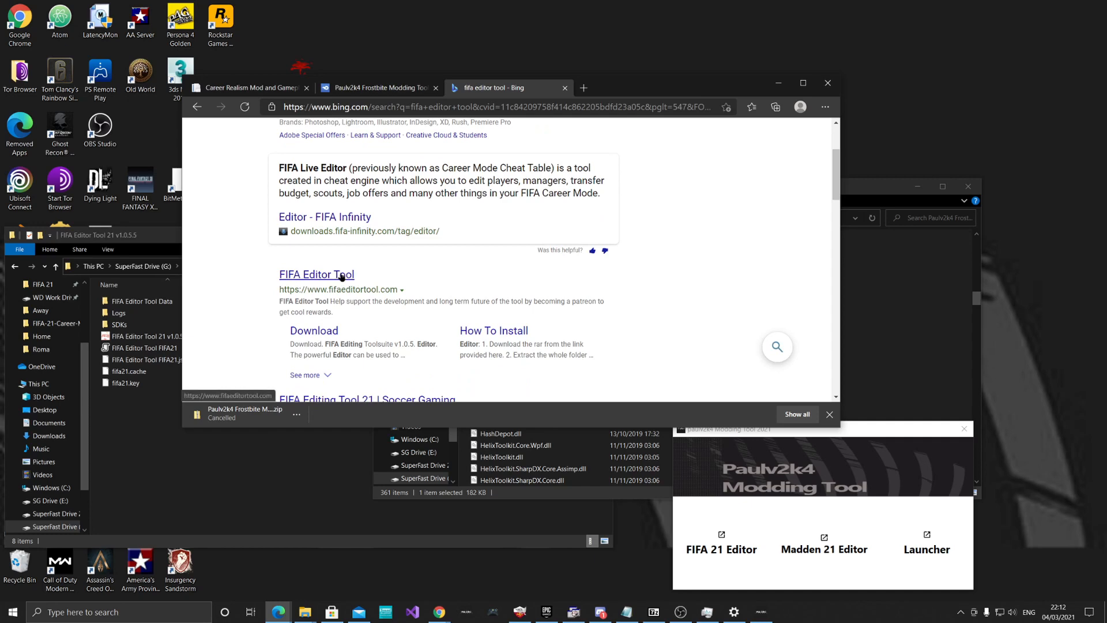
{"action": "left_click", "coordinate": [342, 276]}
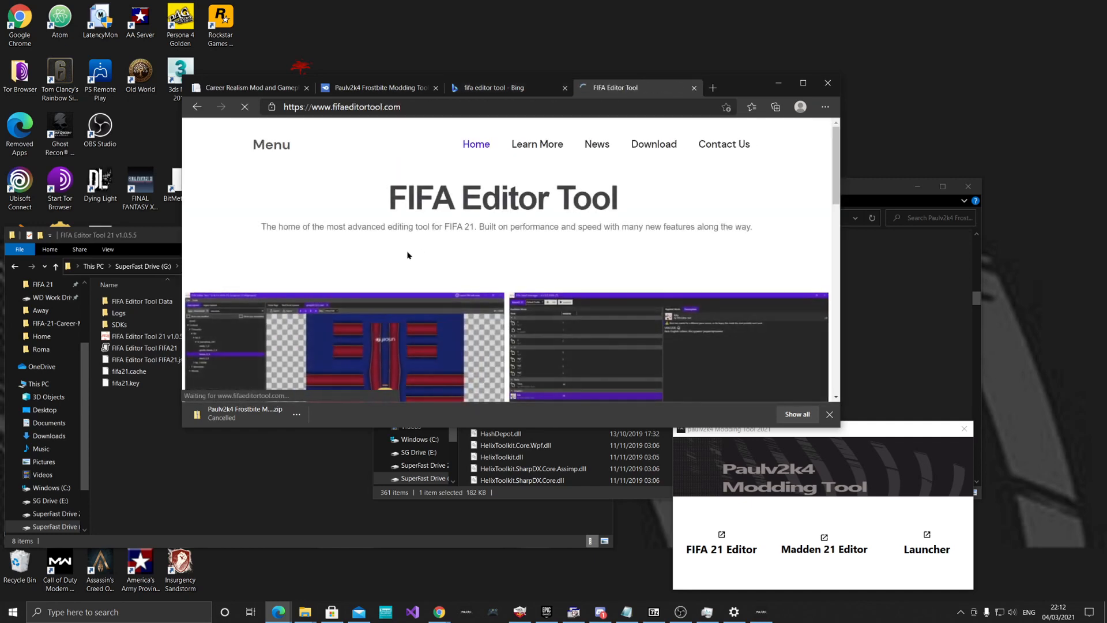
- Go to the FIFA Editor Tool site's download page, dismissing the advert, and bring the Editor download into view
{"action": "scroll", "coordinate": [462, 256], "scroll_direction": "down", "scroll_amount": 1}
{"action": "scroll", "coordinate": [462, 260], "scroll_direction": "down", "scroll_amount": 2}
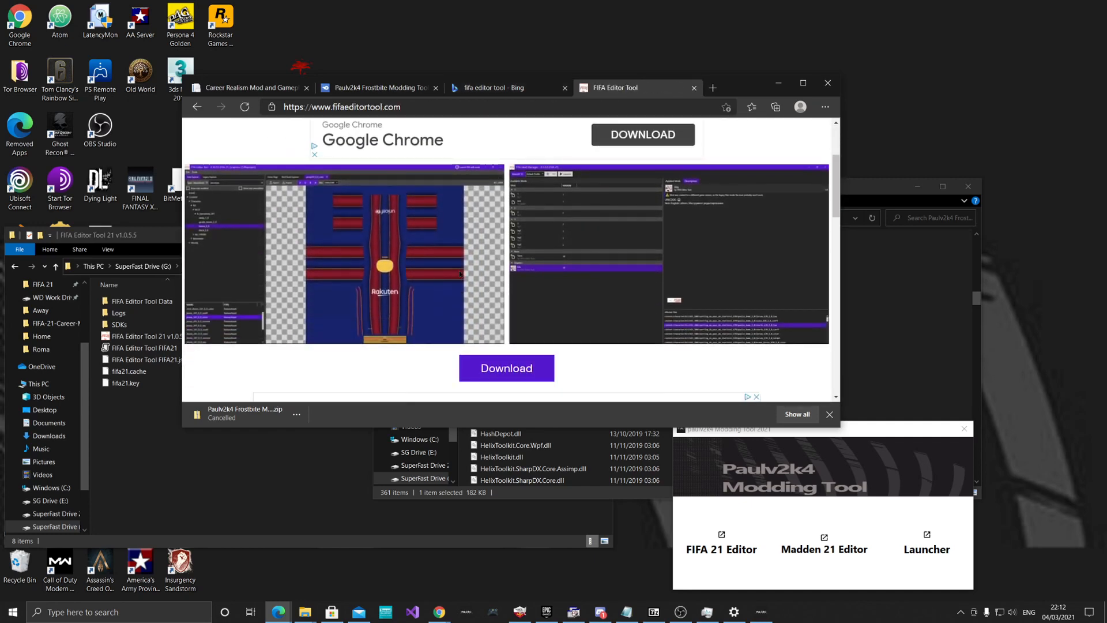
{"action": "scroll", "coordinate": [461, 271], "scroll_direction": "down", "scroll_amount": 1}
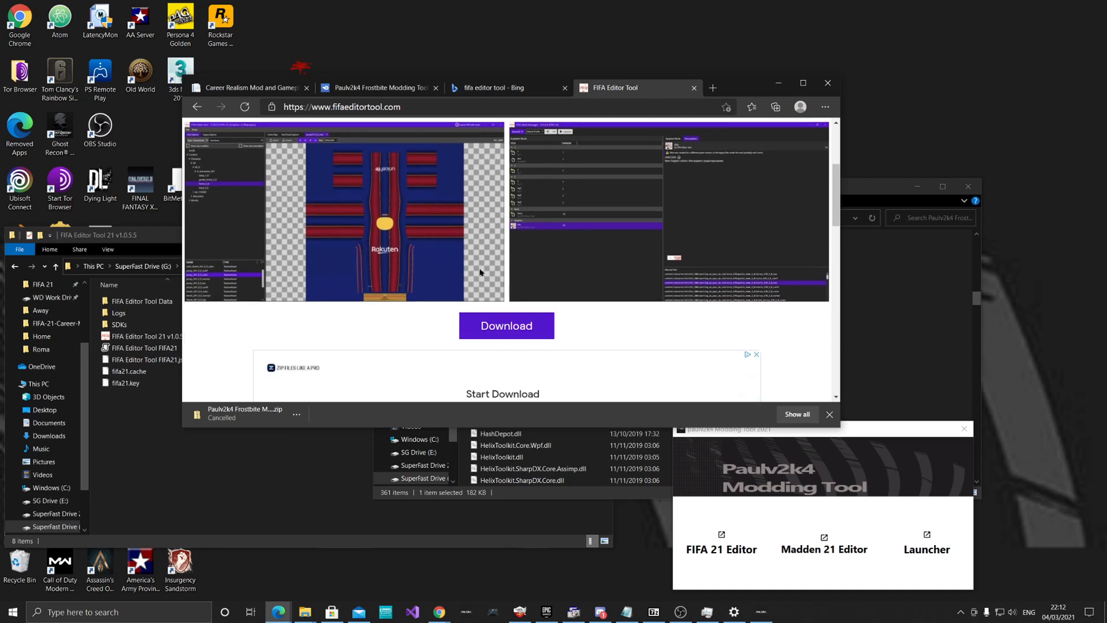
{"action": "left_click", "coordinate": [496, 327]}
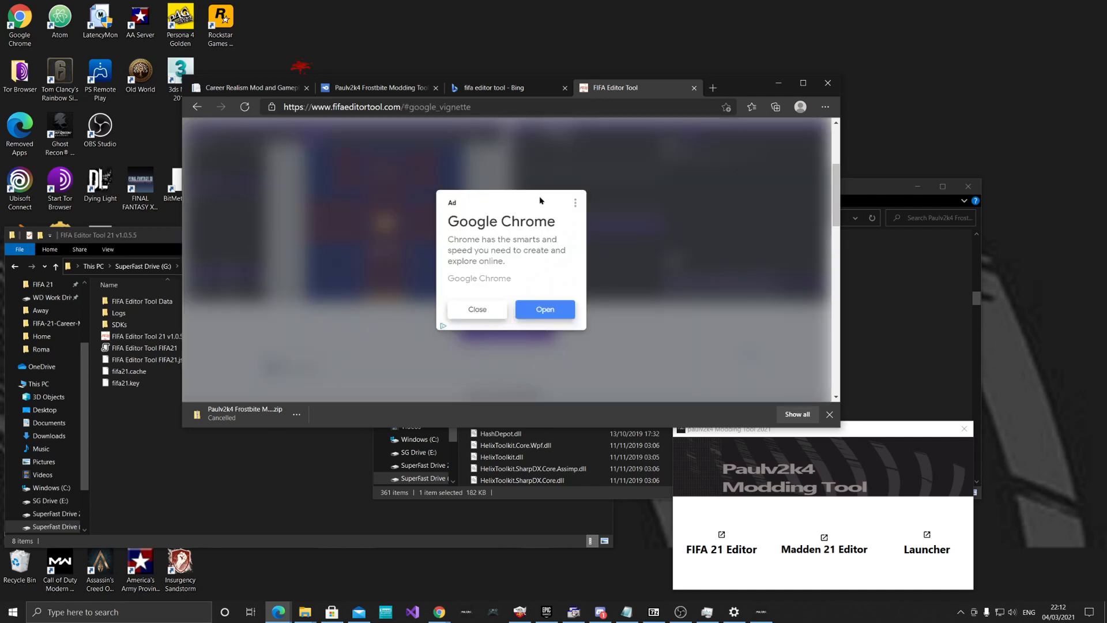
{"action": "left_click", "coordinate": [477, 310]}
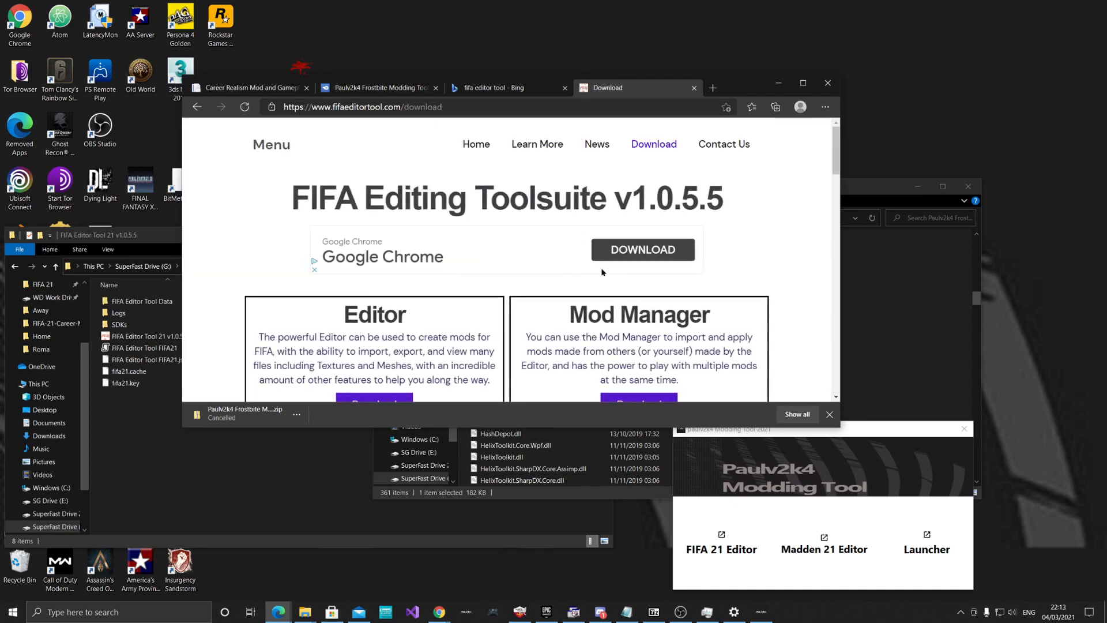
{"action": "scroll", "coordinate": [568, 287], "scroll_direction": "down", "scroll_amount": 1}
{"action": "scroll", "coordinate": [568, 288], "scroll_direction": "down", "scroll_amount": 1}
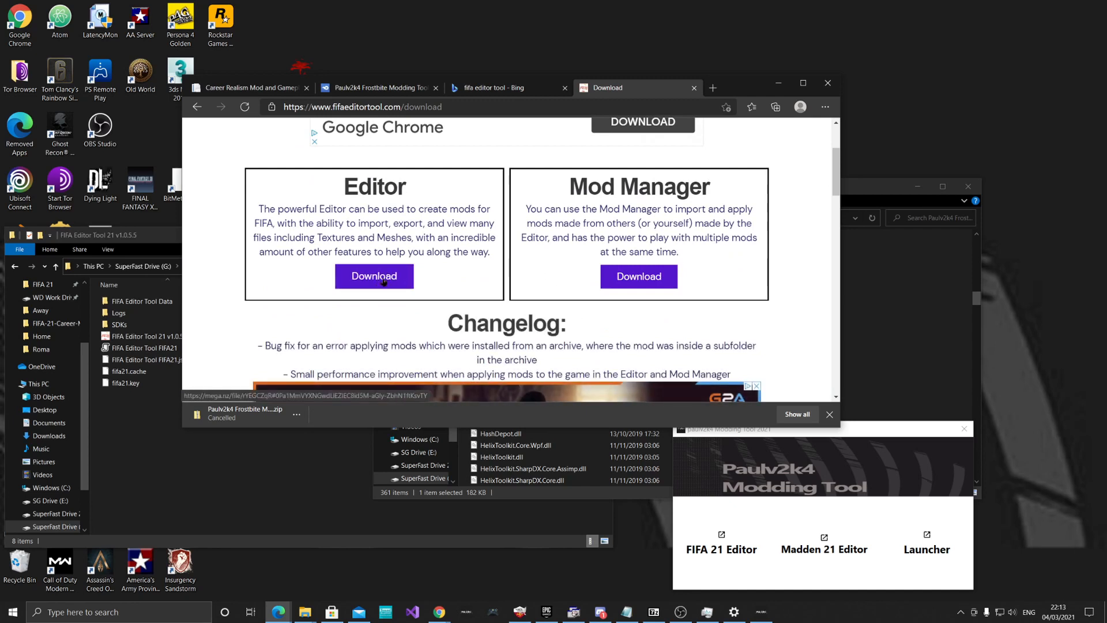
- Launch the FIFA Editor Tool 21 v1.0.5.5 application from its folder and minimize its main window
{"action": "left_click", "coordinate": [309, 462]}
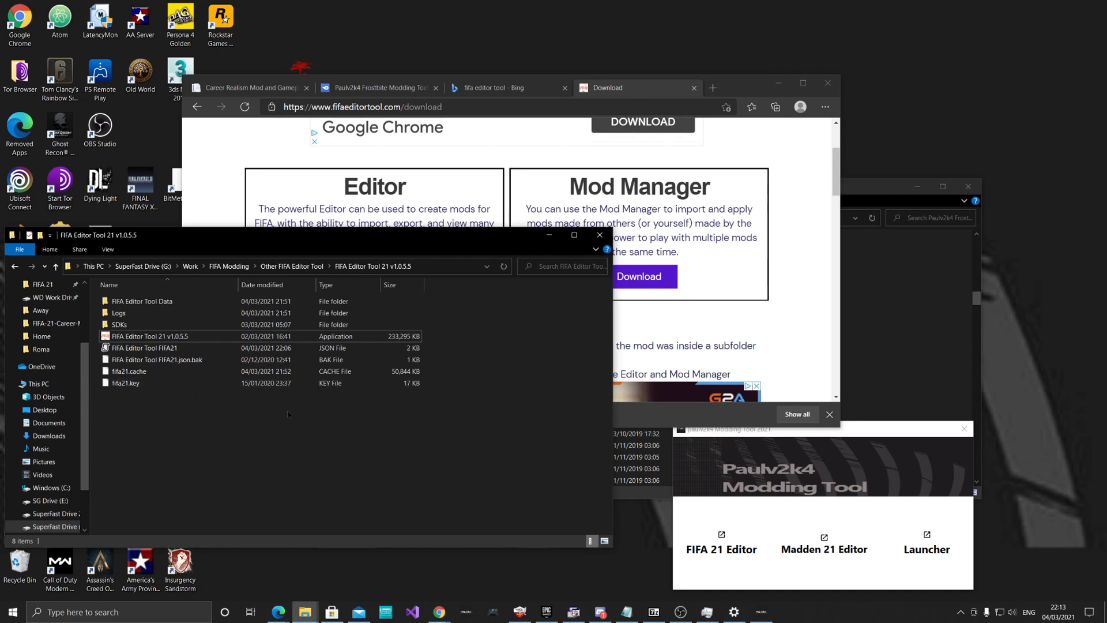
{"action": "double_click", "coordinate": [169, 335]}
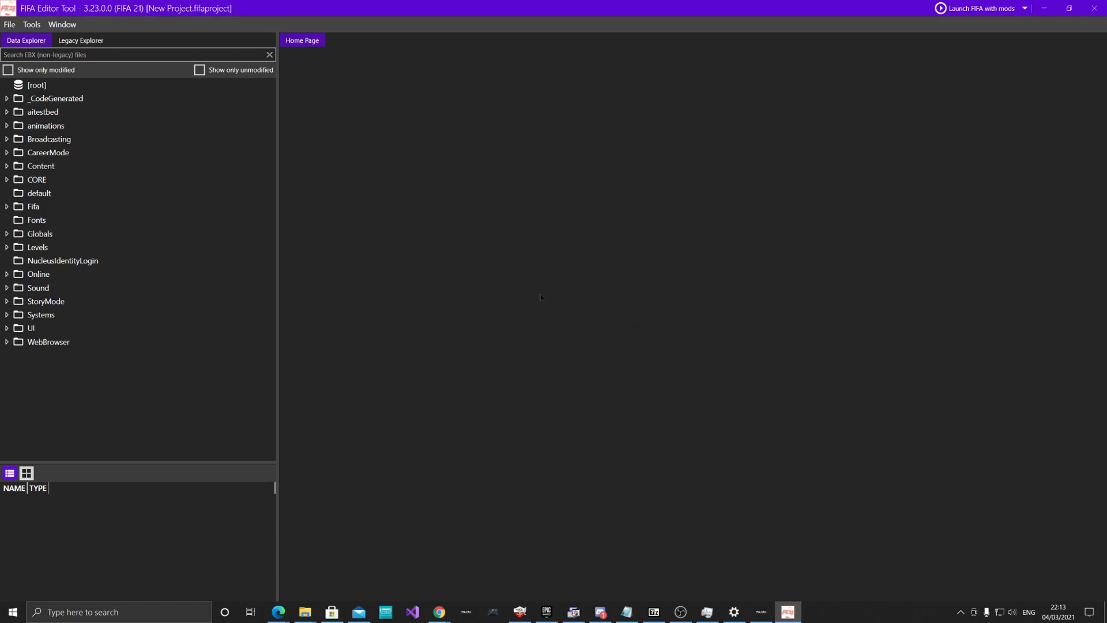
{"action": "left_click", "coordinate": [1045, 9]}
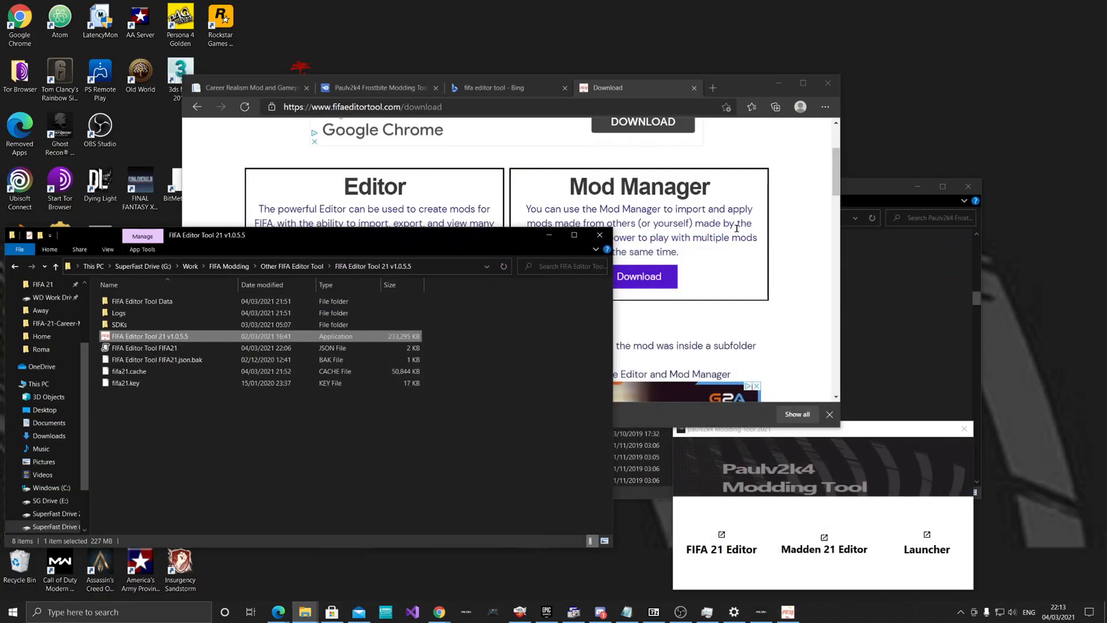
- Examine both modding tools' folders and compare the memory use of FIFA Editor Tool and FrostbiteModdingUI in Task Manager
{"action": "left_click_drag", "start_coordinate": [306, 239], "coordinate": [310, 249]}
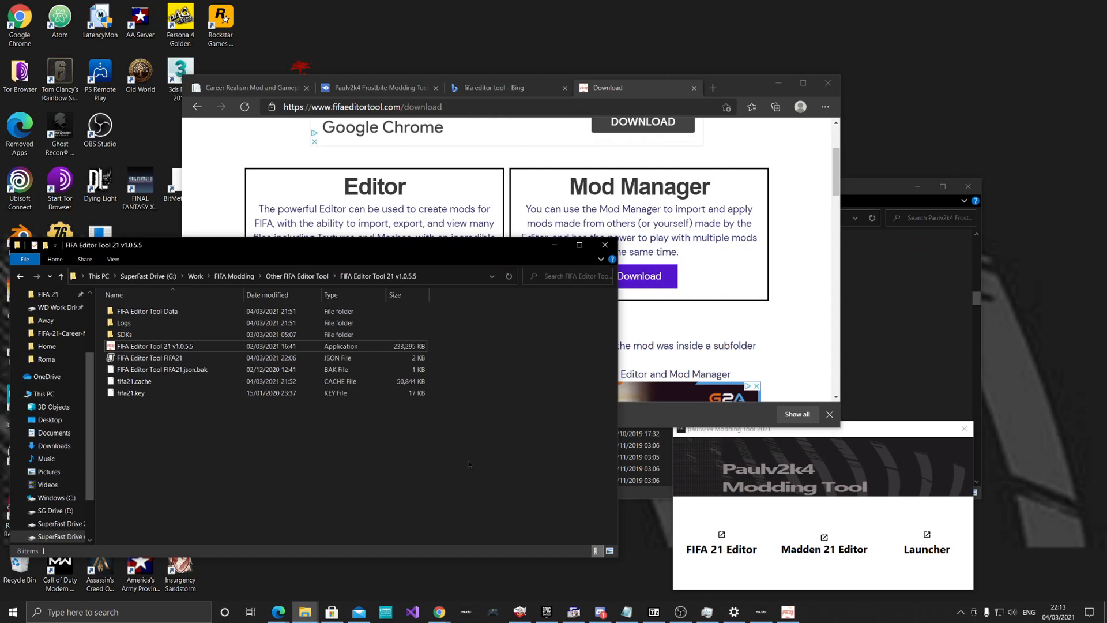
{"action": "left_click", "coordinate": [674, 465]}
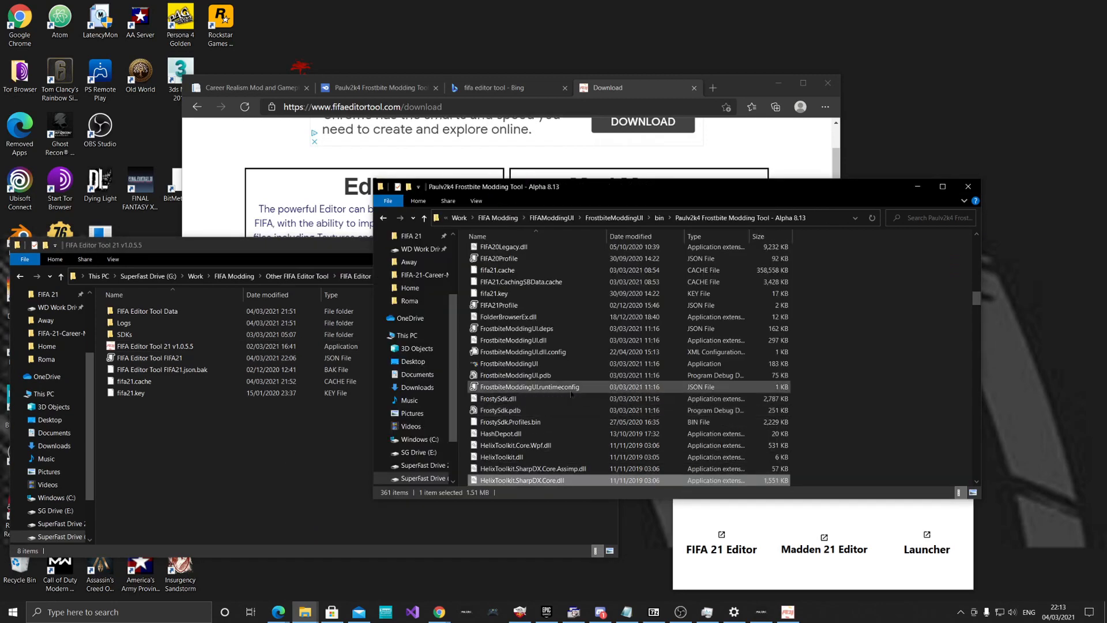
{"action": "scroll", "coordinate": [570, 401], "scroll_direction": "up", "scroll_amount": 1}
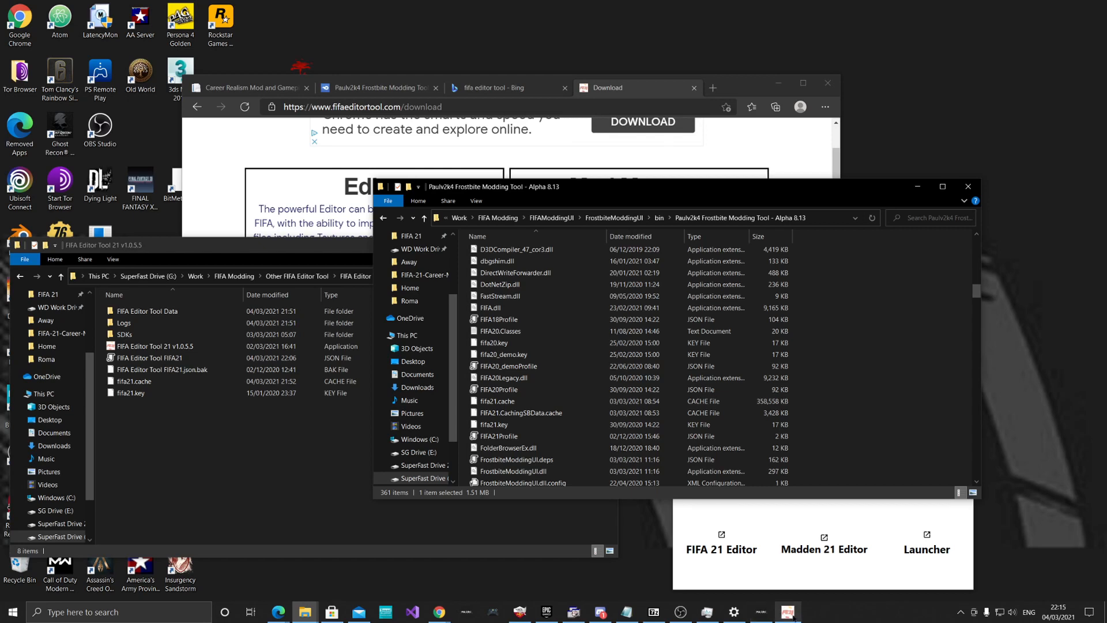
{"action": "mouse_move", "coordinate": [707, 612]}
{"action": "mouse_move", "coordinate": [573, 613]}
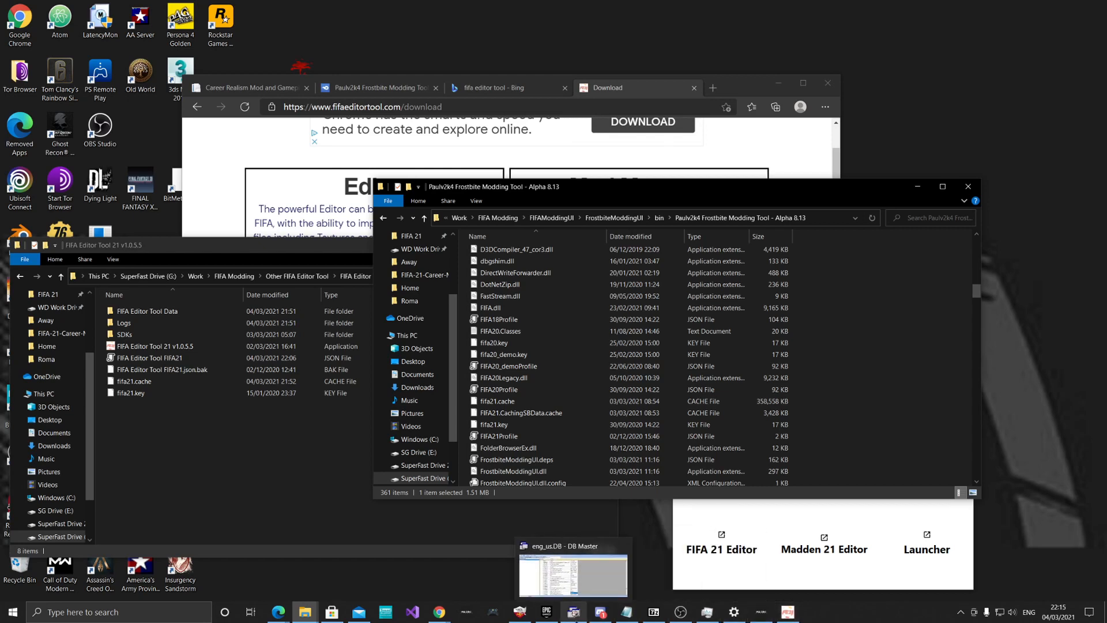
{"action": "left_click", "coordinate": [707, 612]}
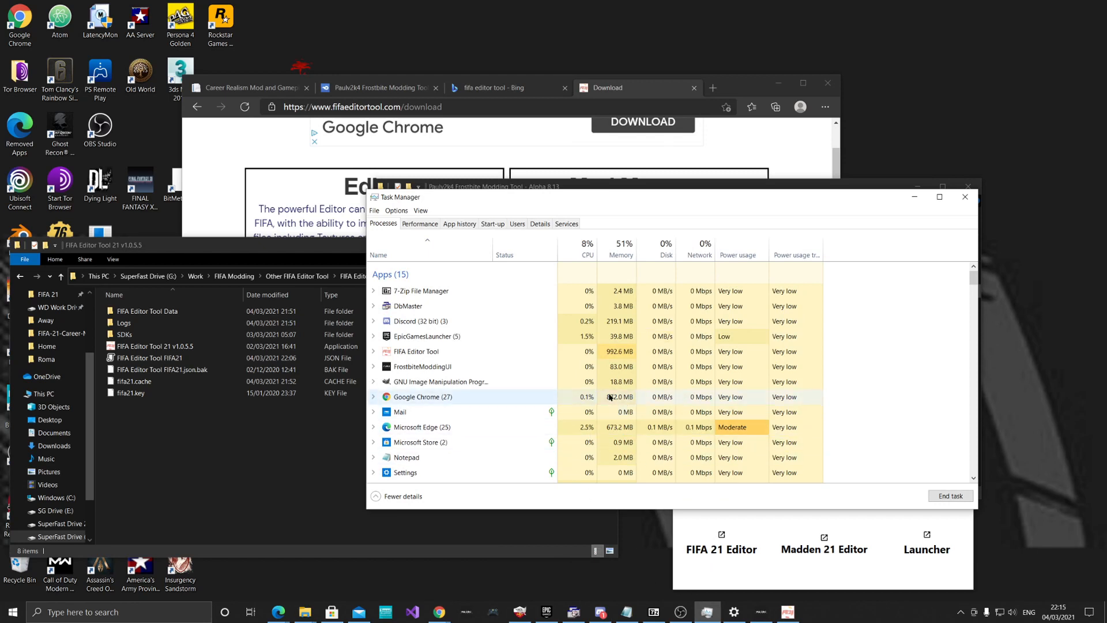
{"action": "left_click", "coordinate": [616, 357]}
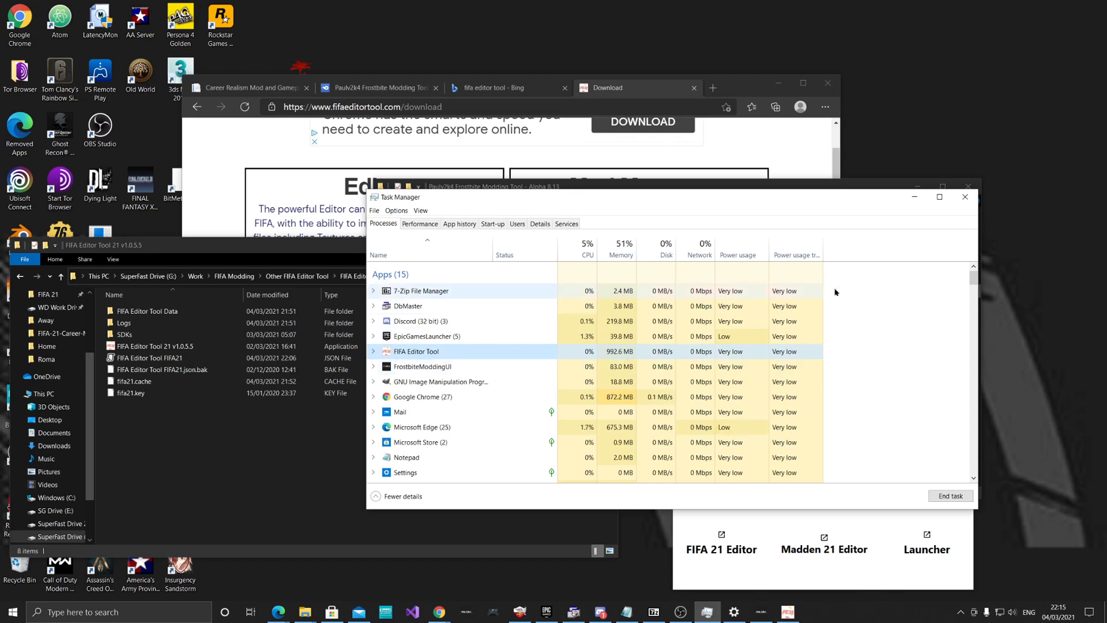
{"action": "left_click", "coordinate": [916, 198]}
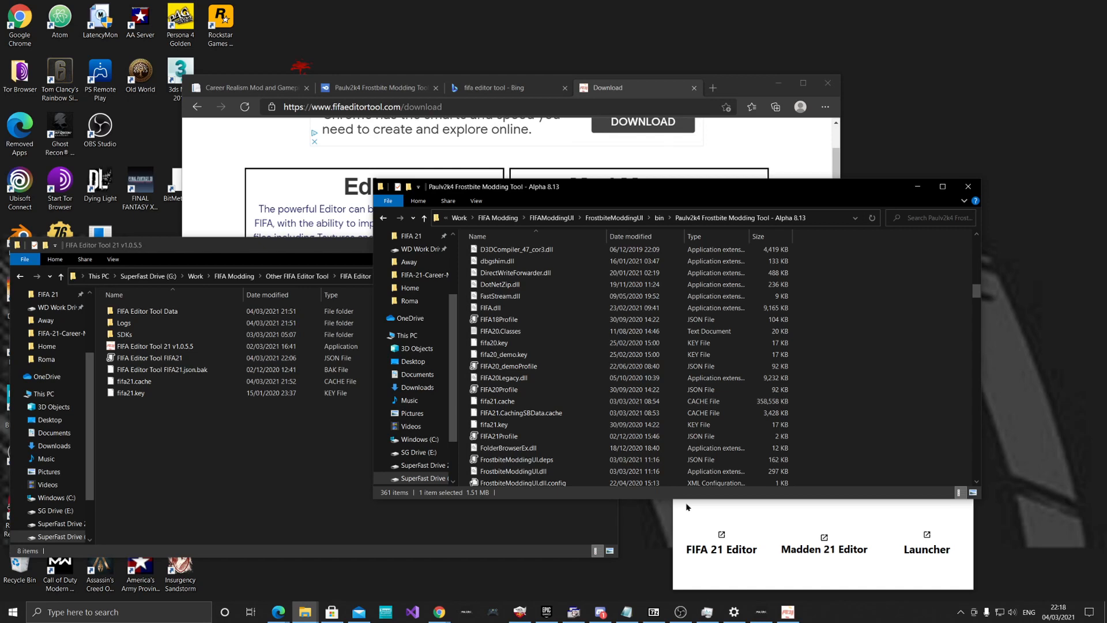
- Search the web for "kit creator" in a new Edge tab, open the FIFA 21 Kit Creator site and inspect its 3D shirt preview
{"action": "left_click", "coordinate": [714, 88]}
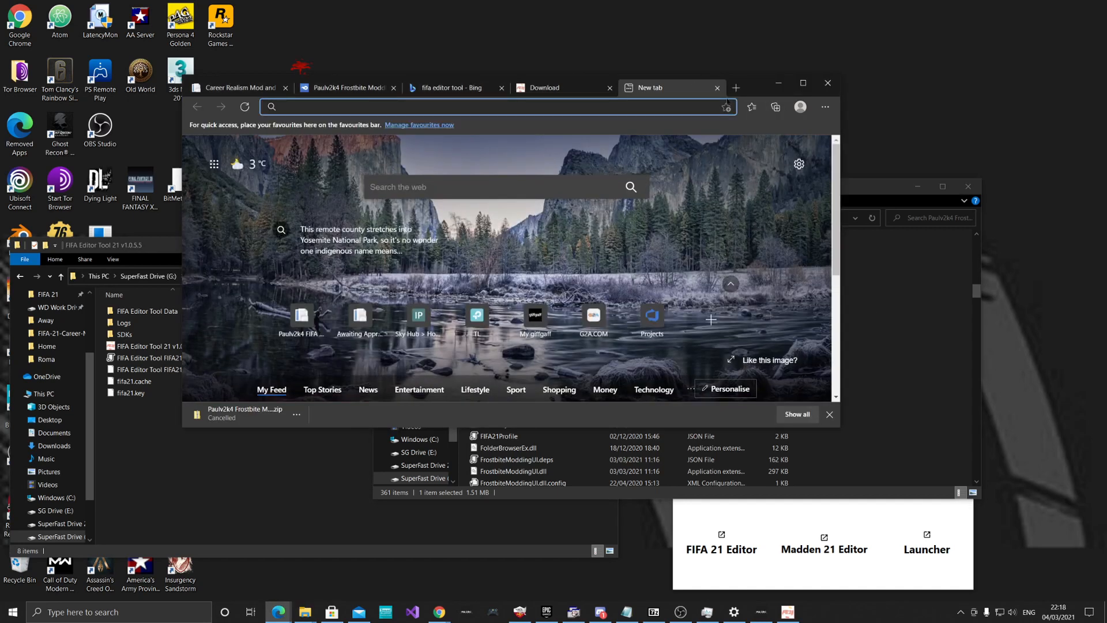
{"action": "type", "text": "kit creator"}
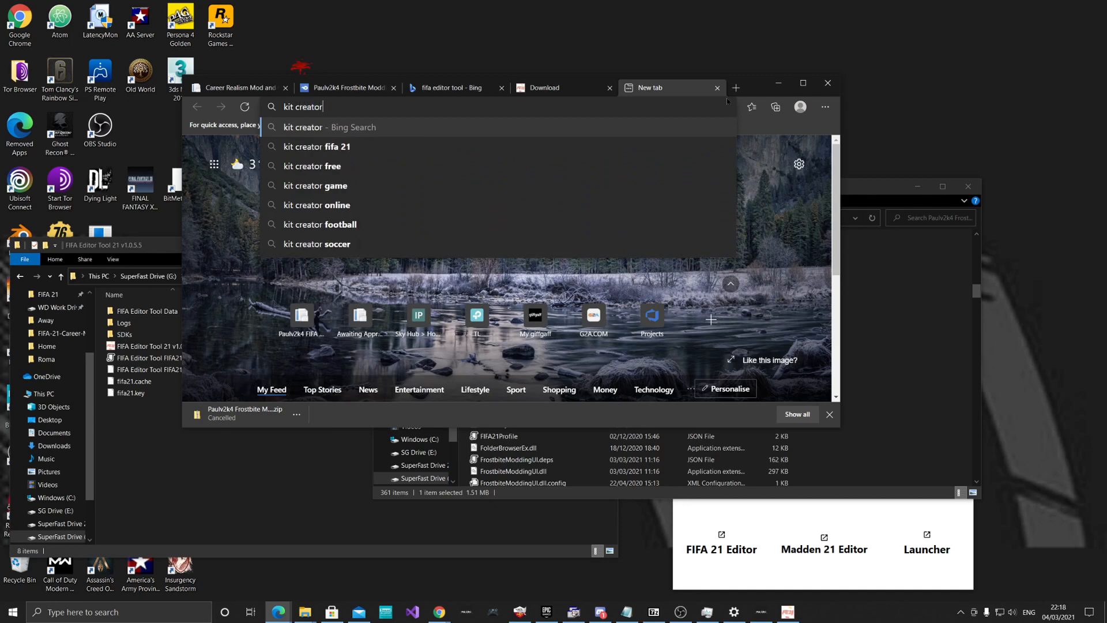
{"action": "key", "text": "Return"}
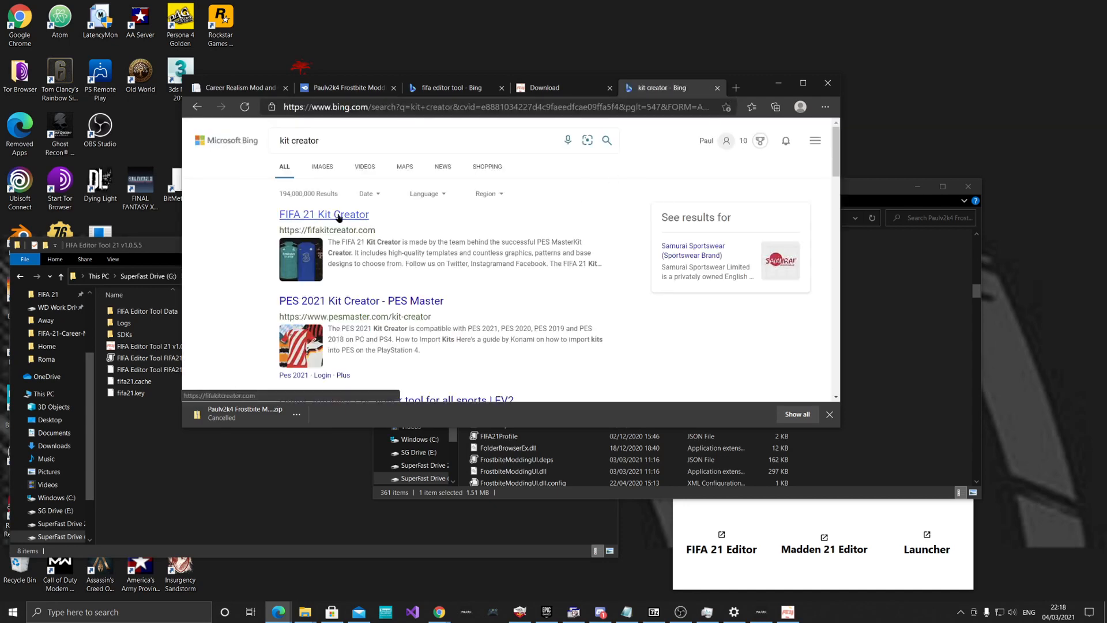
{"action": "left_click", "coordinate": [339, 217]}
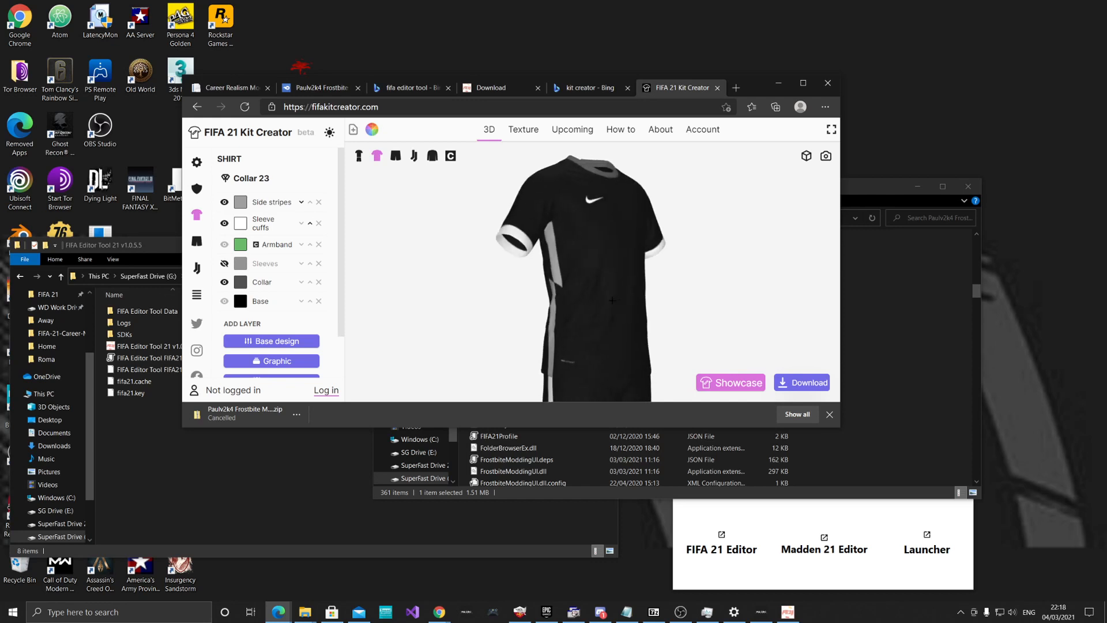
{"action": "left_click_drag", "start_coordinate": [612, 300], "coordinate": [555, 284]}
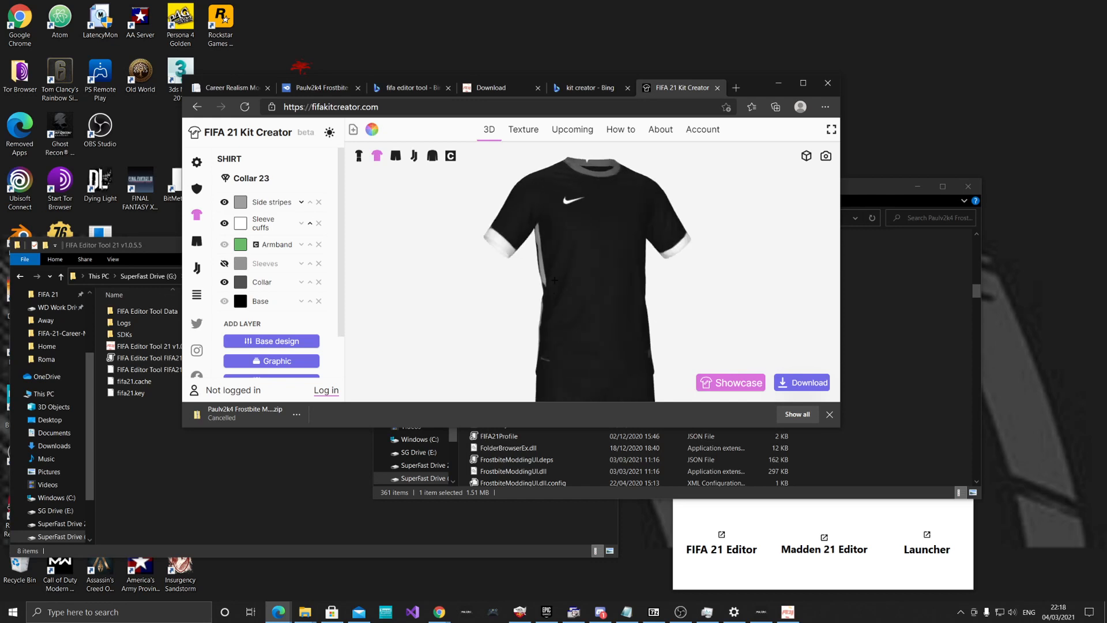